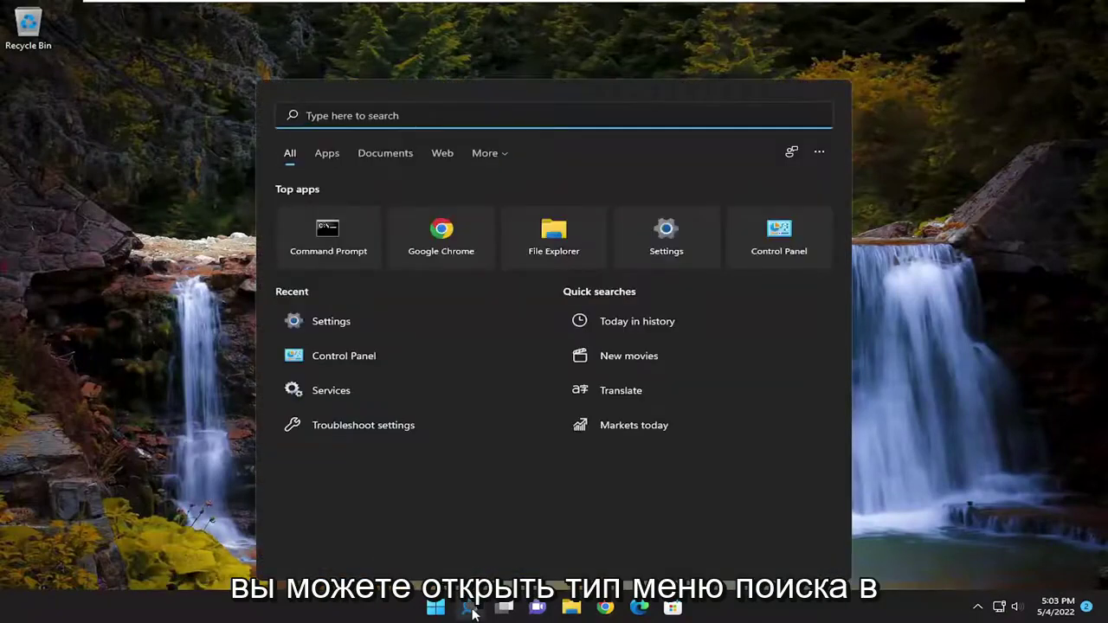
# Step: Launch Computer Management from the Windows search and reposition its window
pyautogui.write('computer mana')
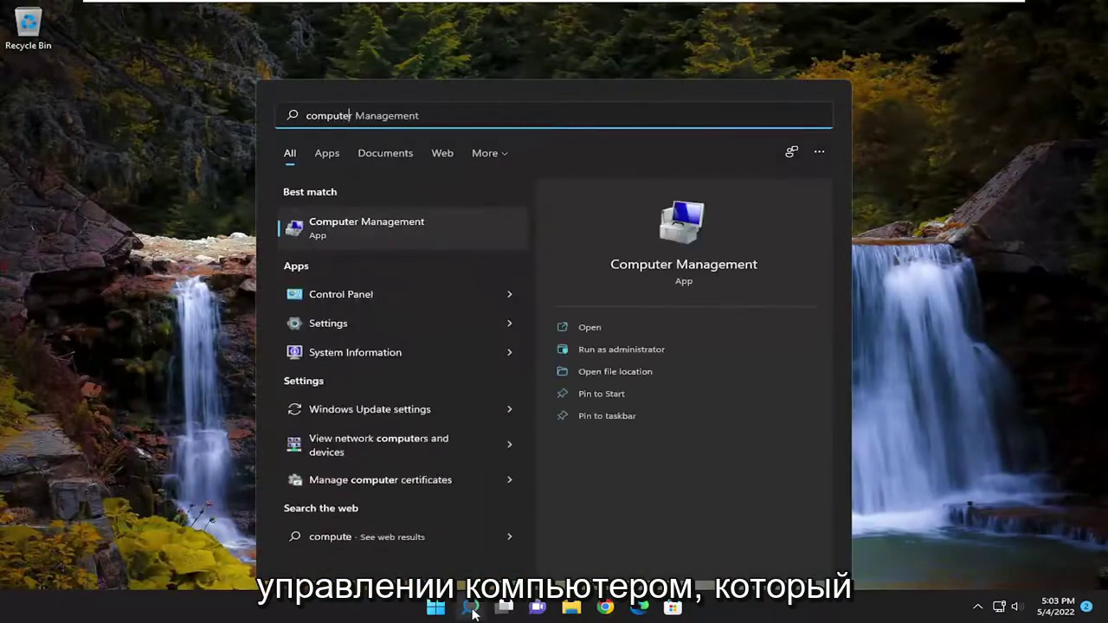
pyautogui.click(366, 229)
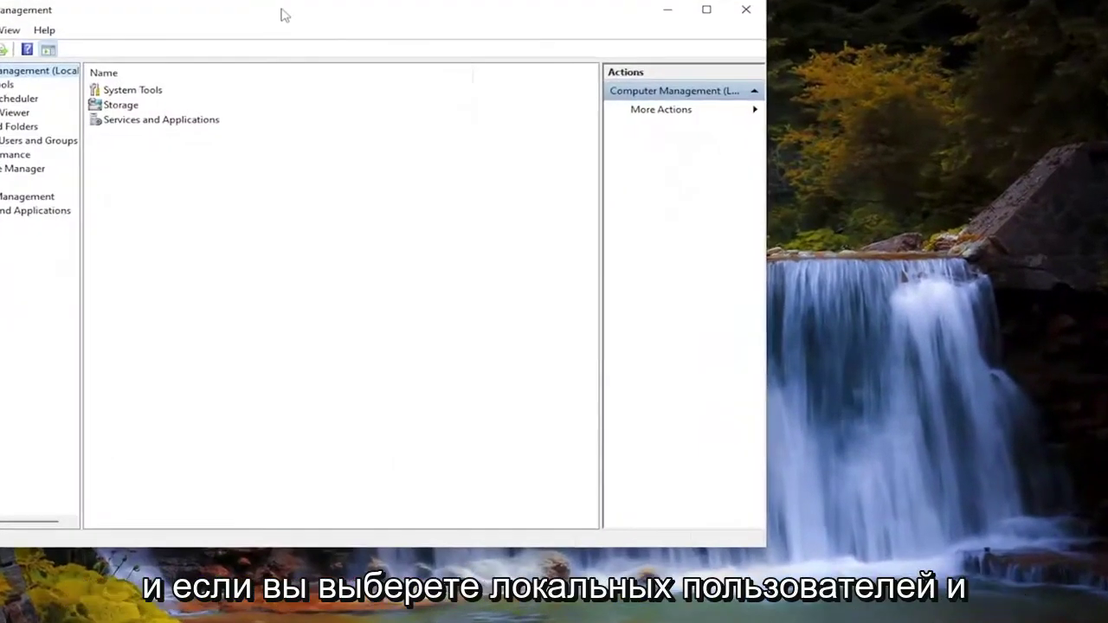
pyautogui.moveTo(282, 15); pyautogui.dragTo(519, 68)
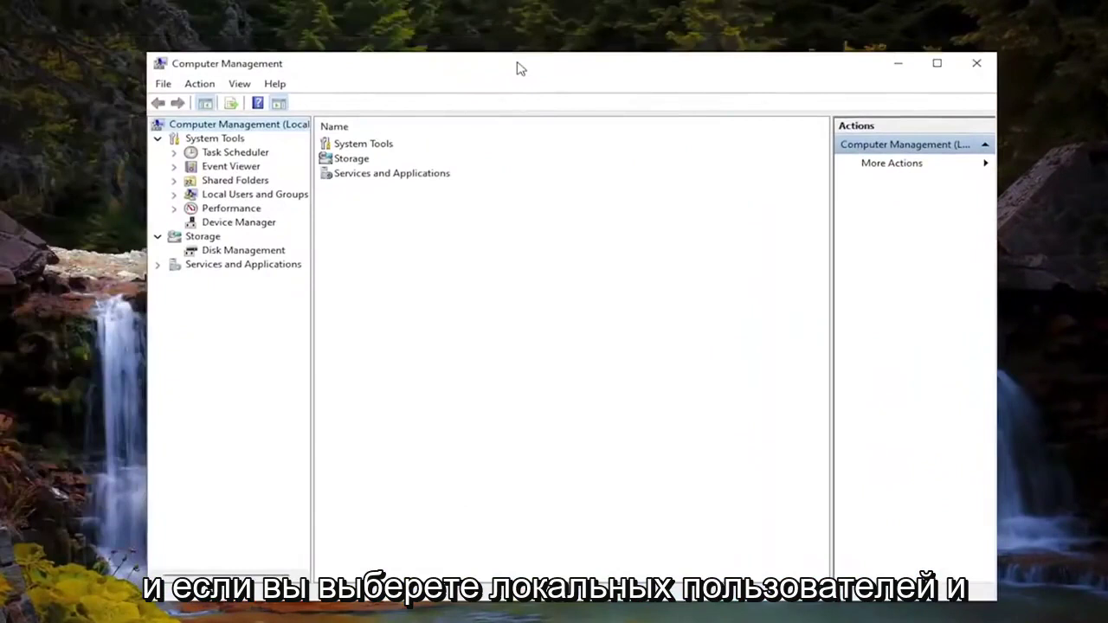
# Step: In Local Users and Groups > Users, show the current account's Member Of groups, including Administrators
pyautogui.click(205, 192)
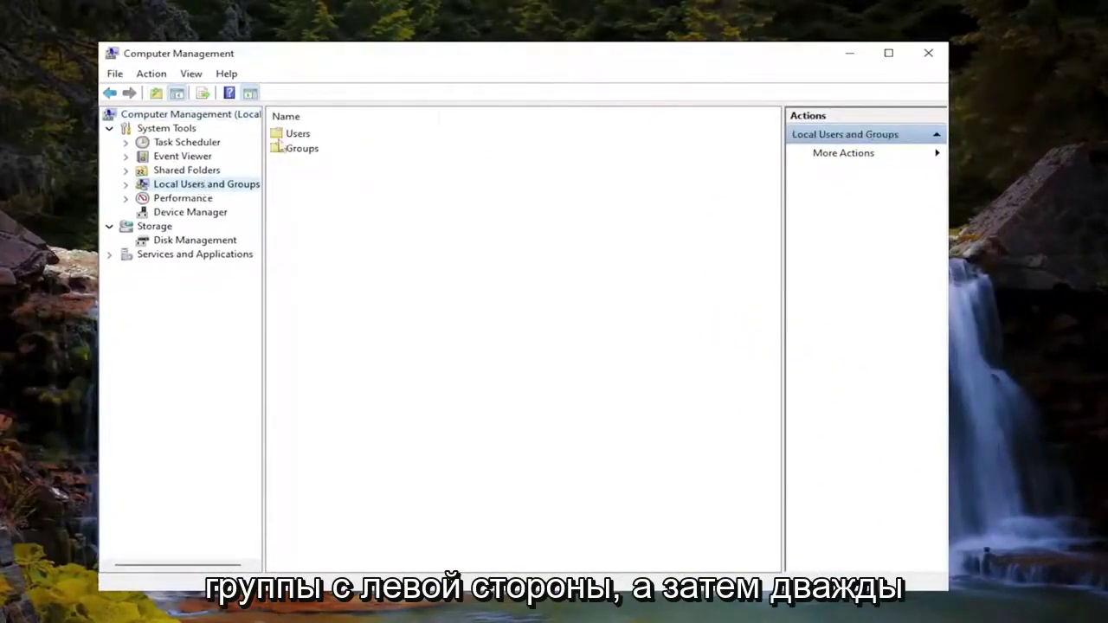
pyautogui.doubleClick(295, 135)
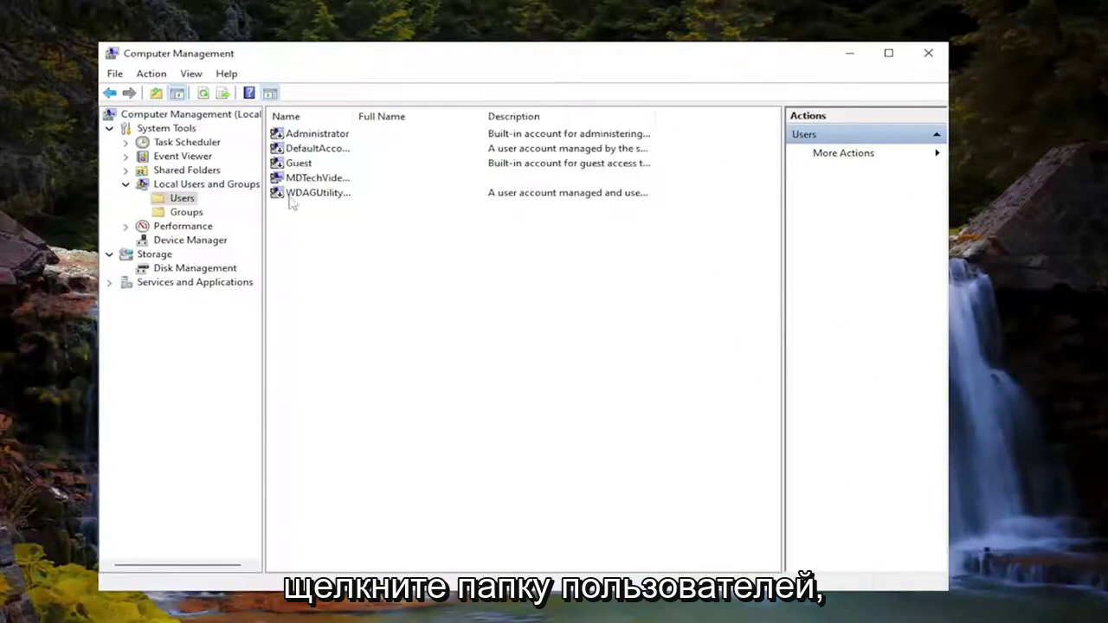
pyautogui.click(308, 180)
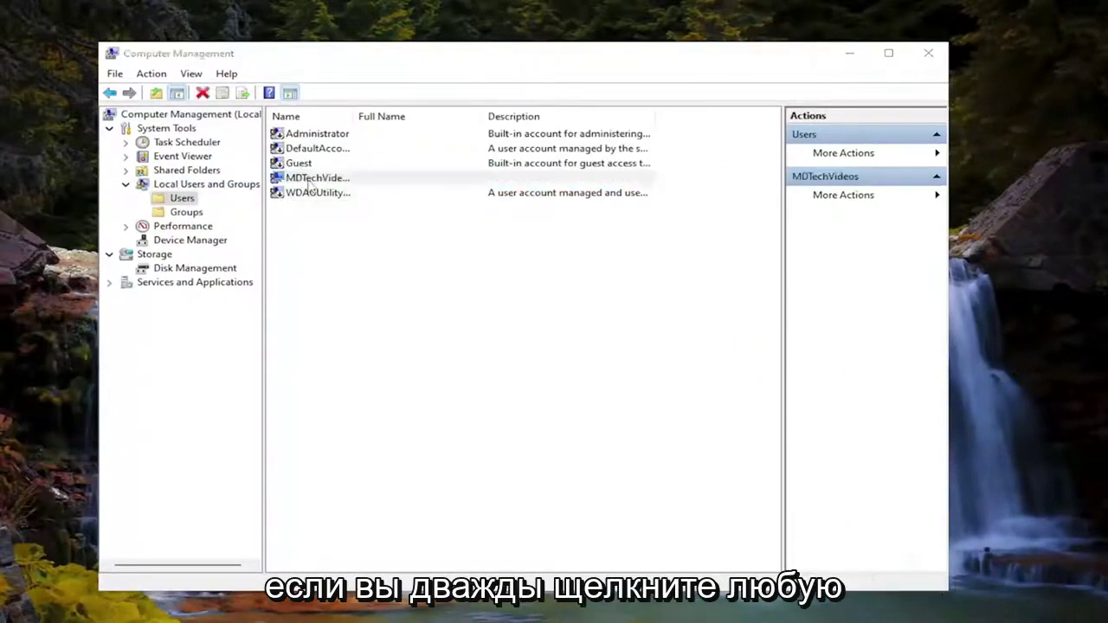
pyautogui.doubleClick(309, 180)
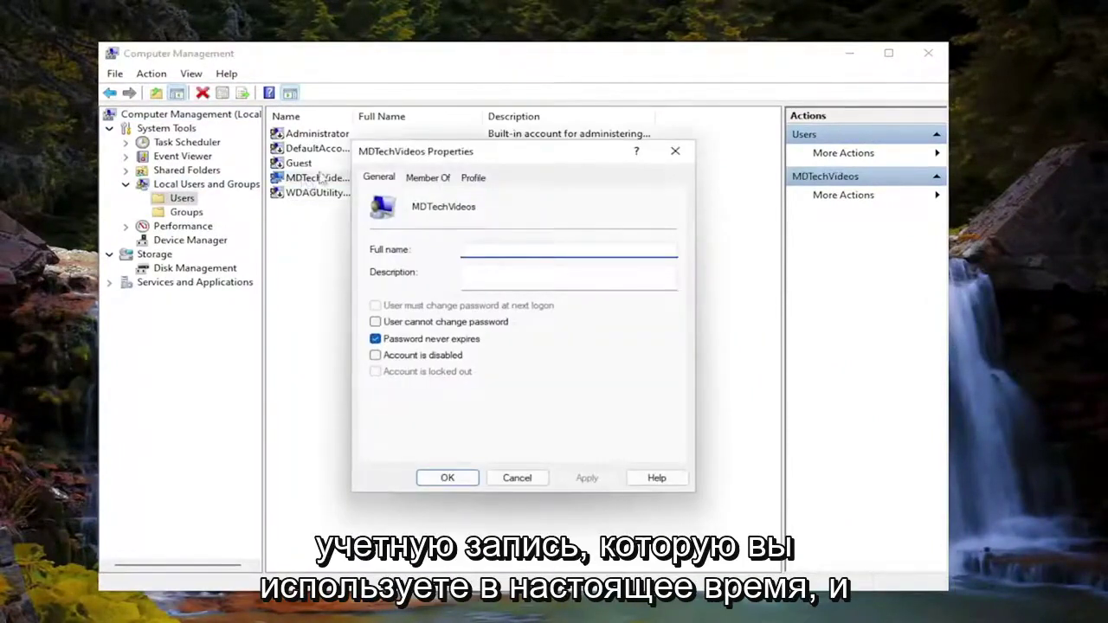
pyautogui.click(424, 180)
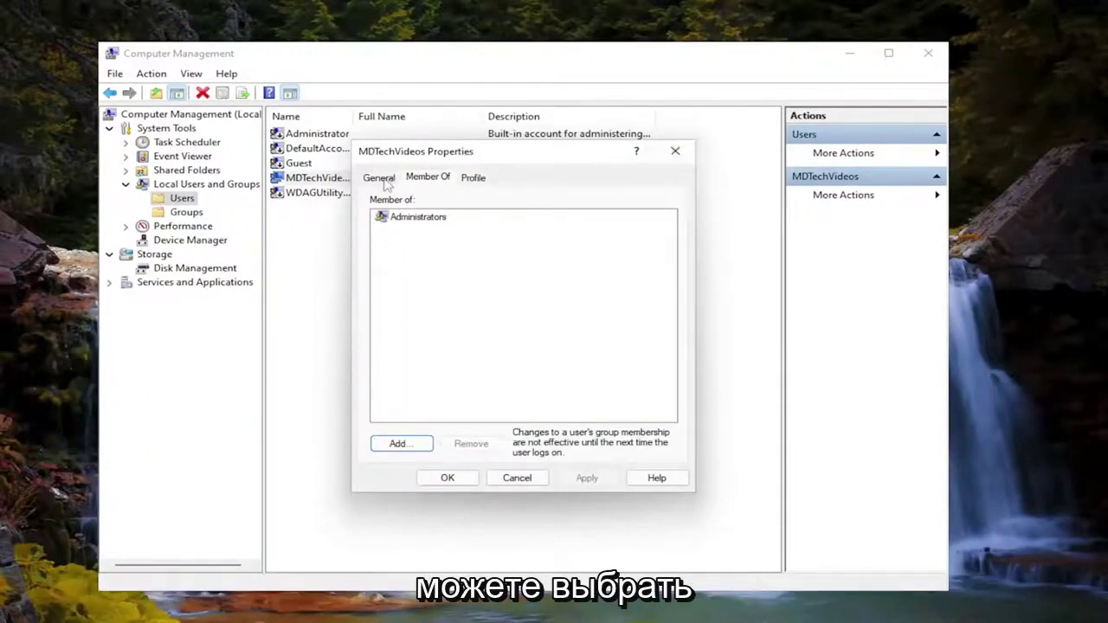
pyautogui.click(386, 182)
pyautogui.click(426, 180)
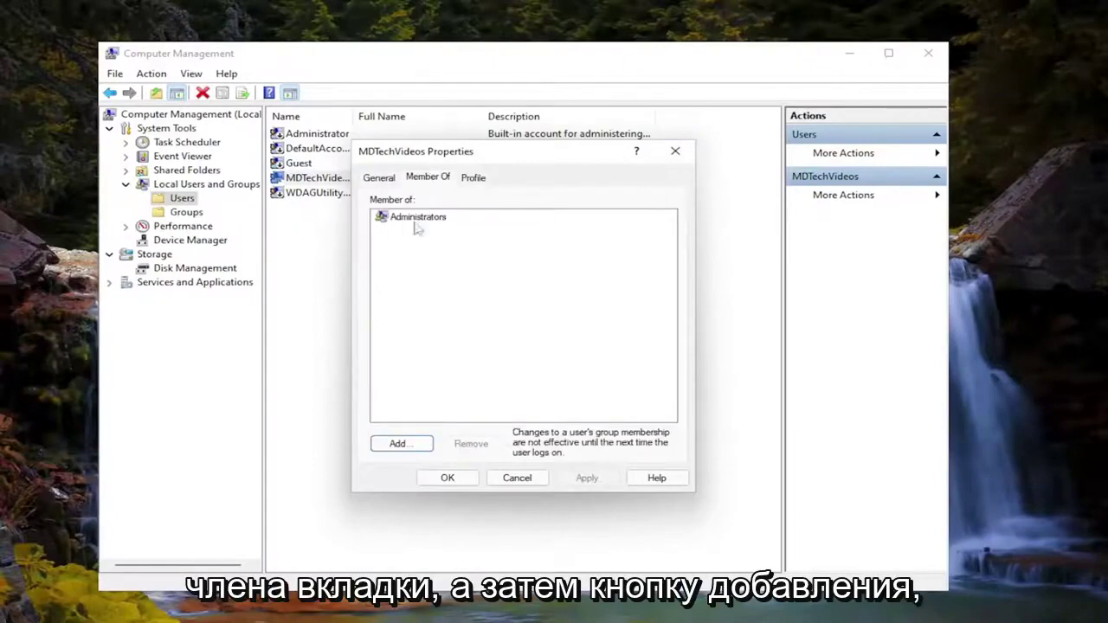
pyautogui.click(397, 443)
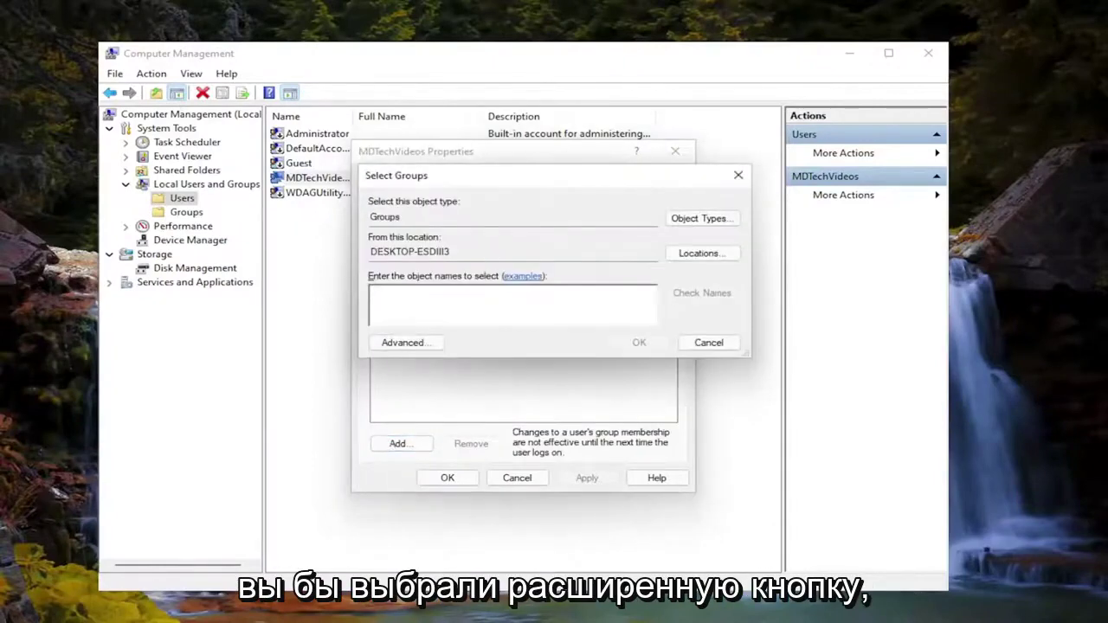
pyautogui.click(402, 342)
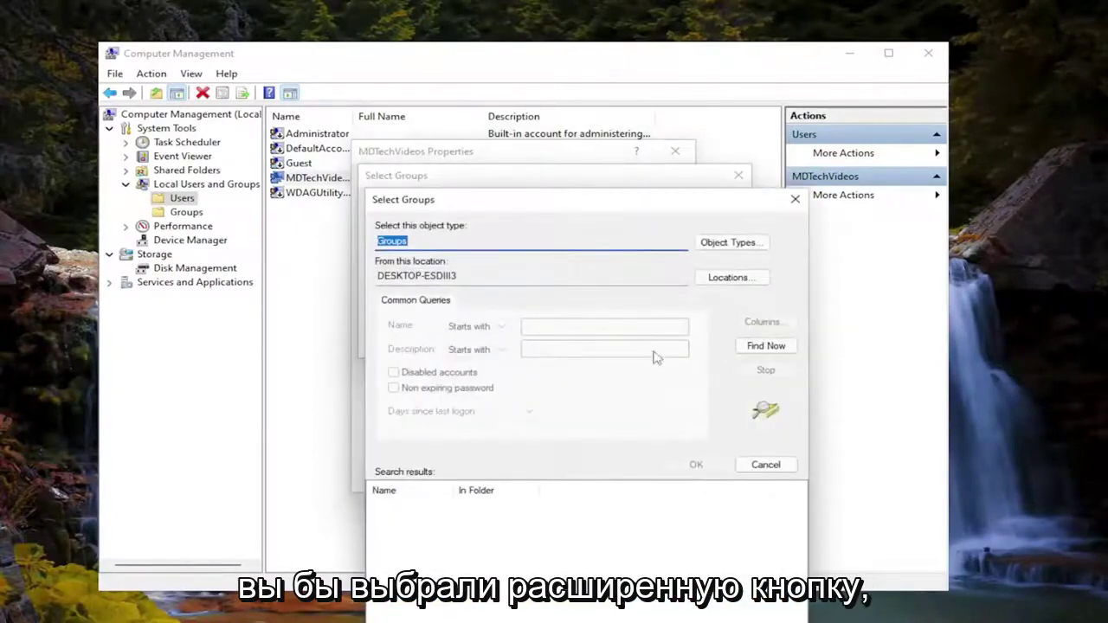
pyautogui.click(766, 345)
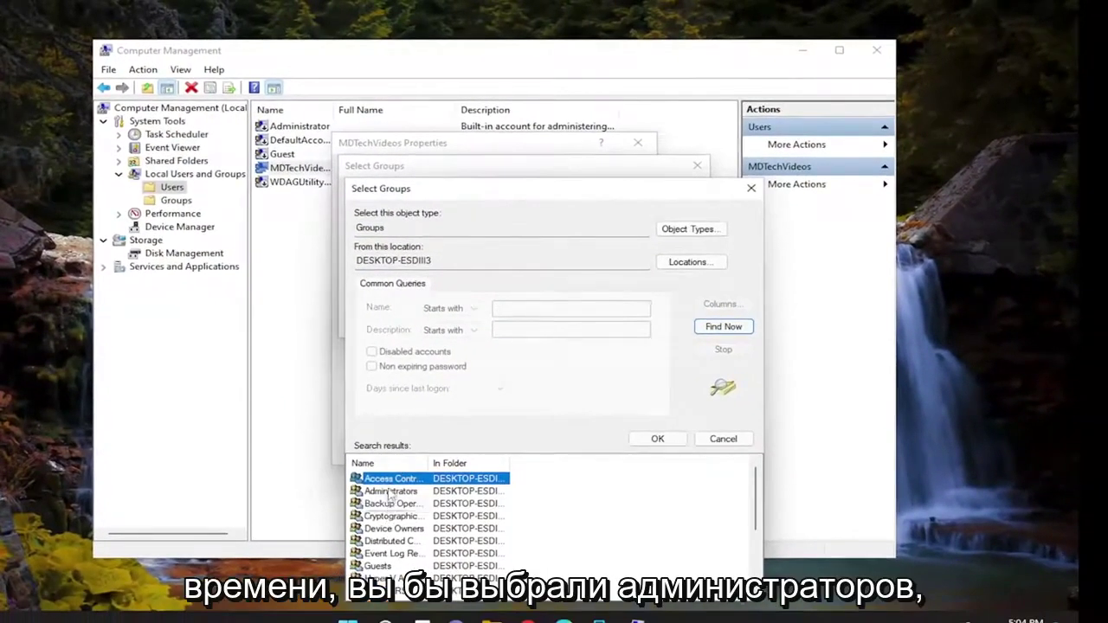
pyautogui.click(398, 502)
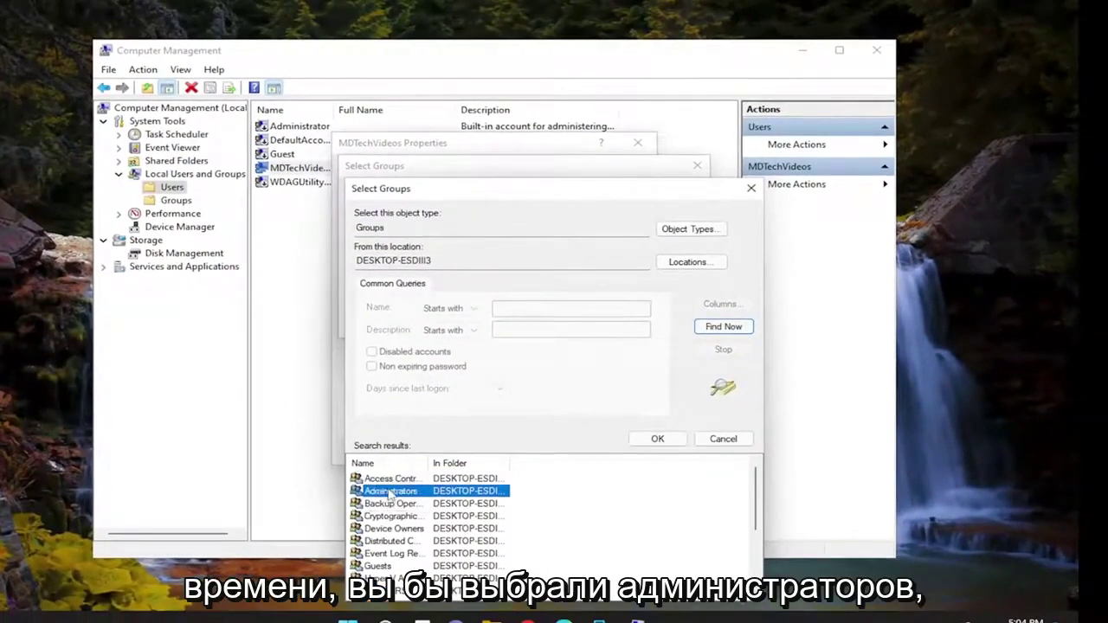
pyautogui.click(657, 439)
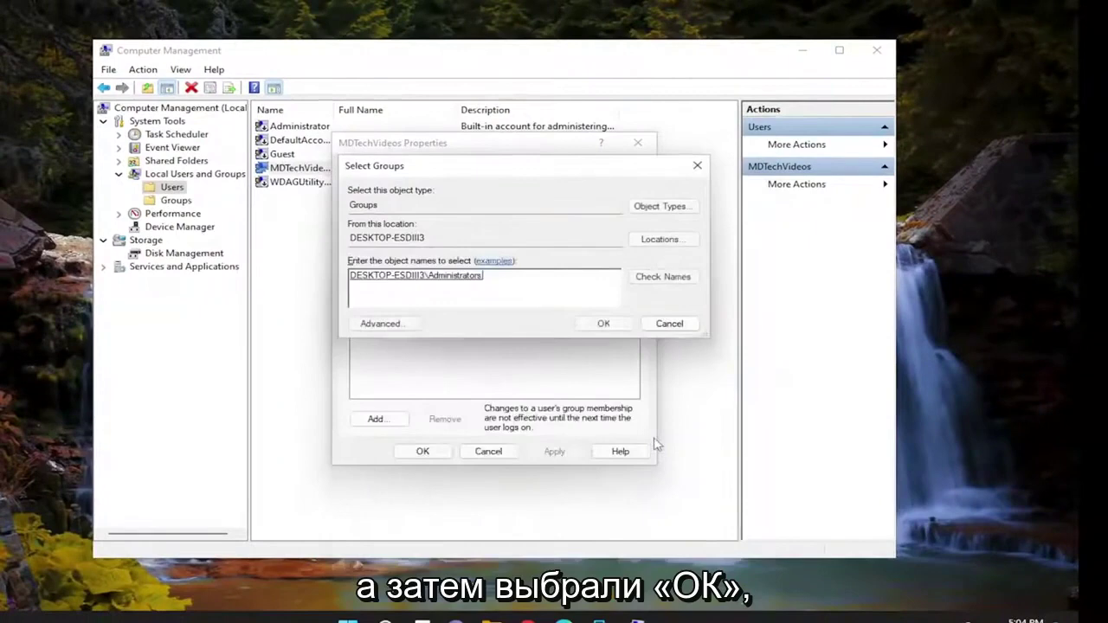
pyautogui.click(603, 323)
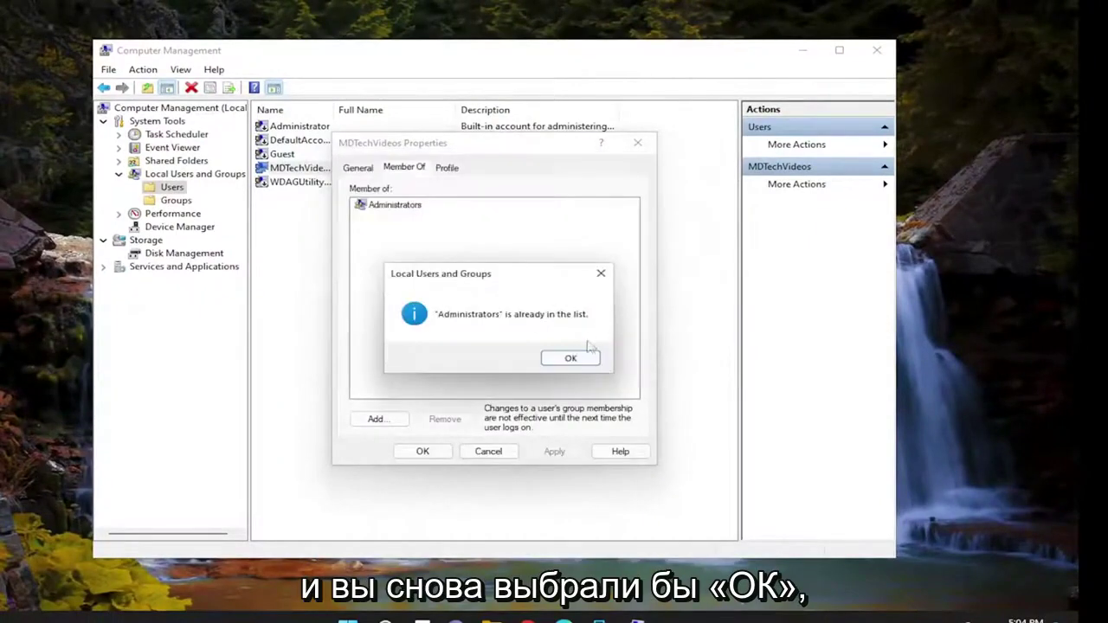
pyautogui.click(569, 359)
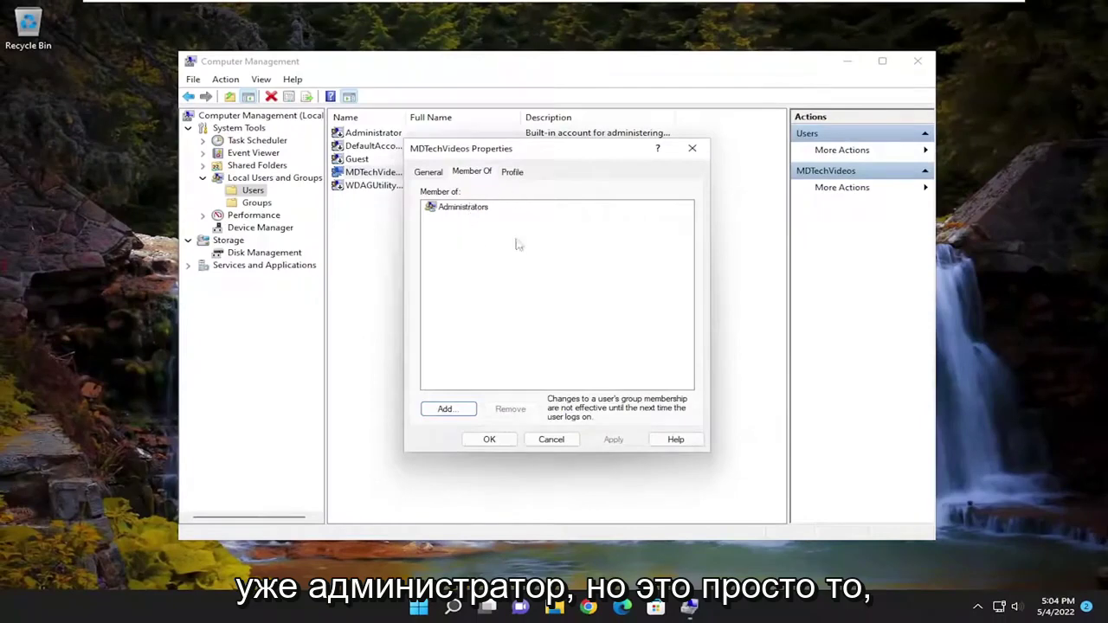
# Step: Close Computer Management, set User Account Control to Never notify, and approve the change
pyautogui.click(491, 439)
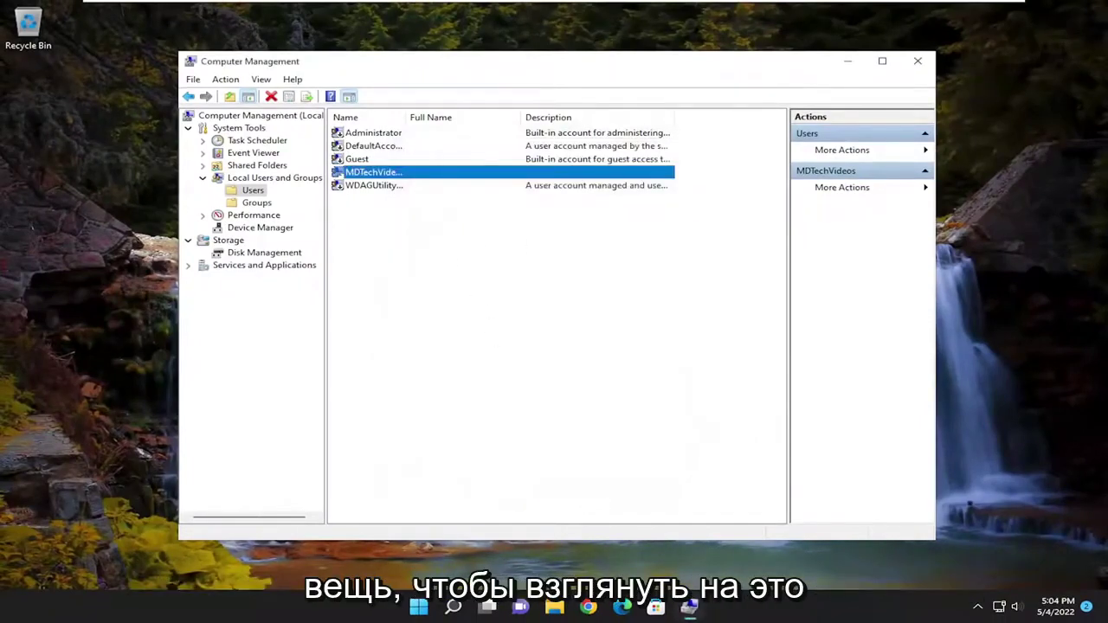
pyautogui.click(918, 61)
pyautogui.click(470, 607)
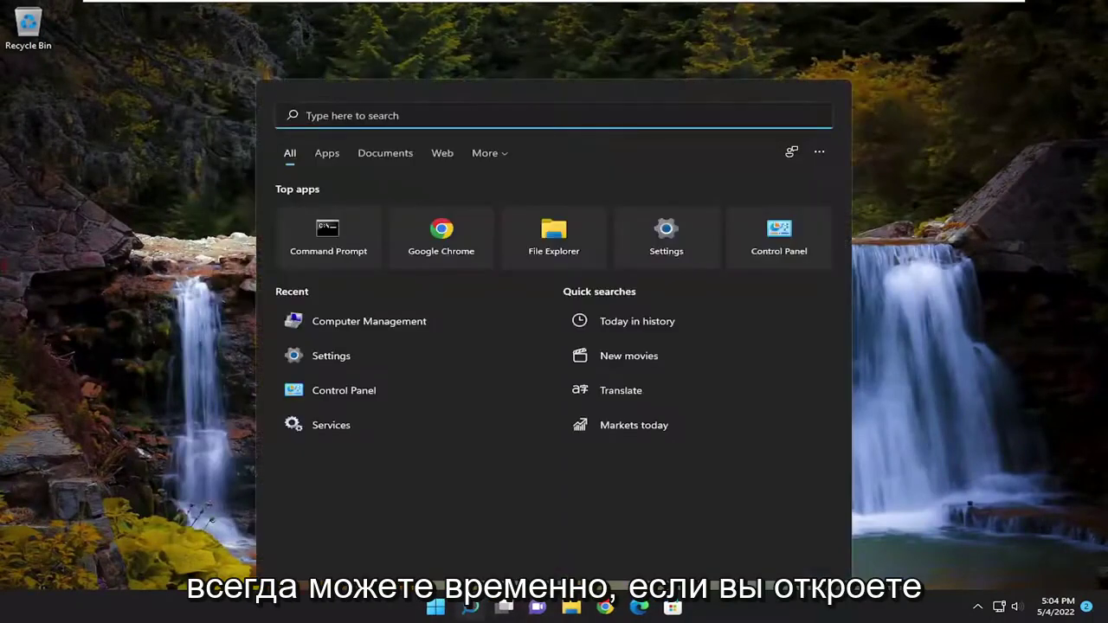
pyautogui.write('user a')
pyautogui.press('Return')
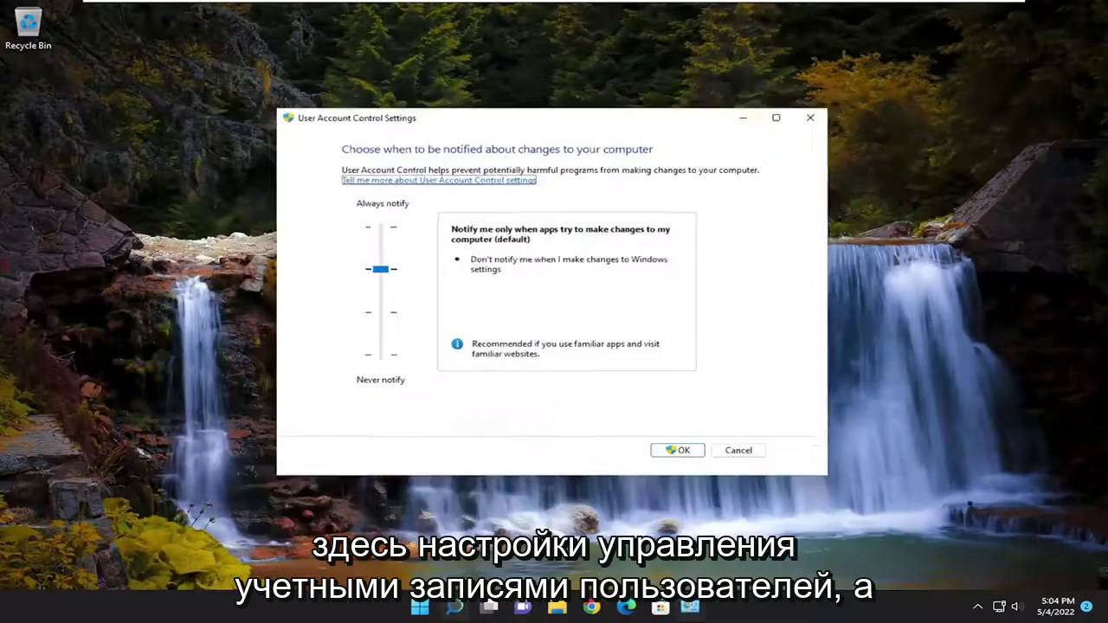
pyautogui.moveTo(377, 269); pyautogui.dragTo(375, 354)
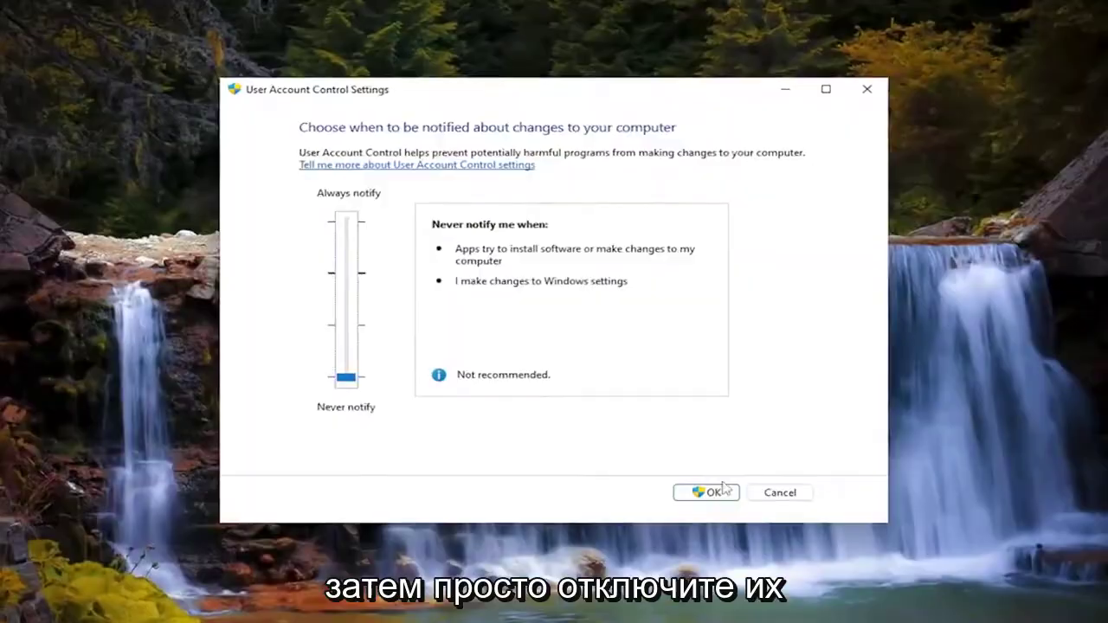
pyautogui.click(691, 469)
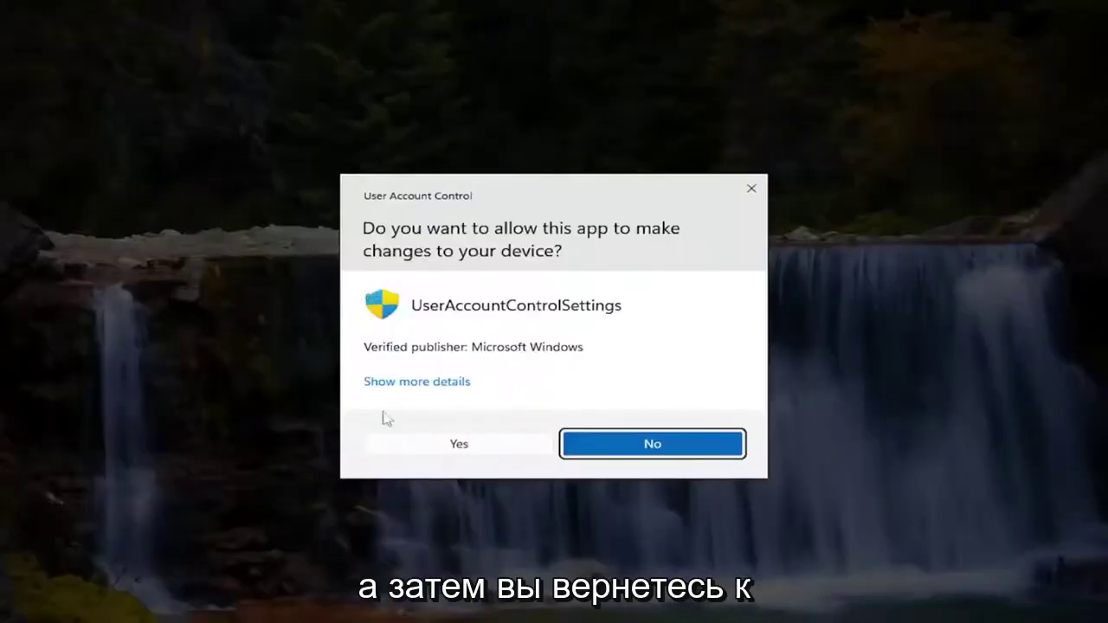
pyautogui.click(497, 451)
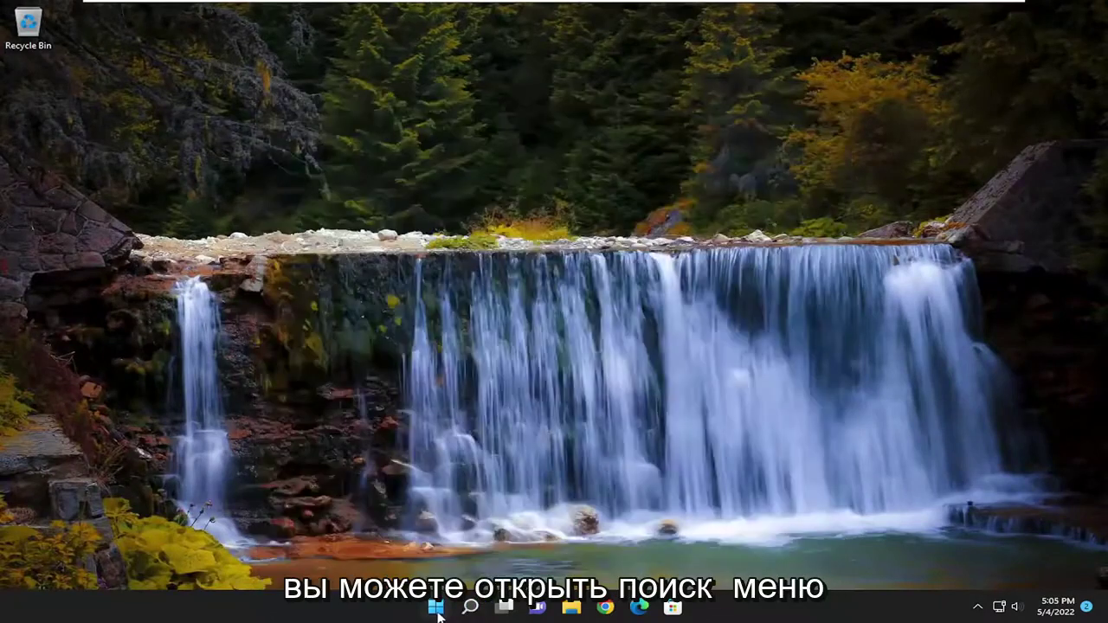
# Step: Bring up the Start menu's power options: Sleep, Shut down and Restart
pyautogui.click(435, 608)
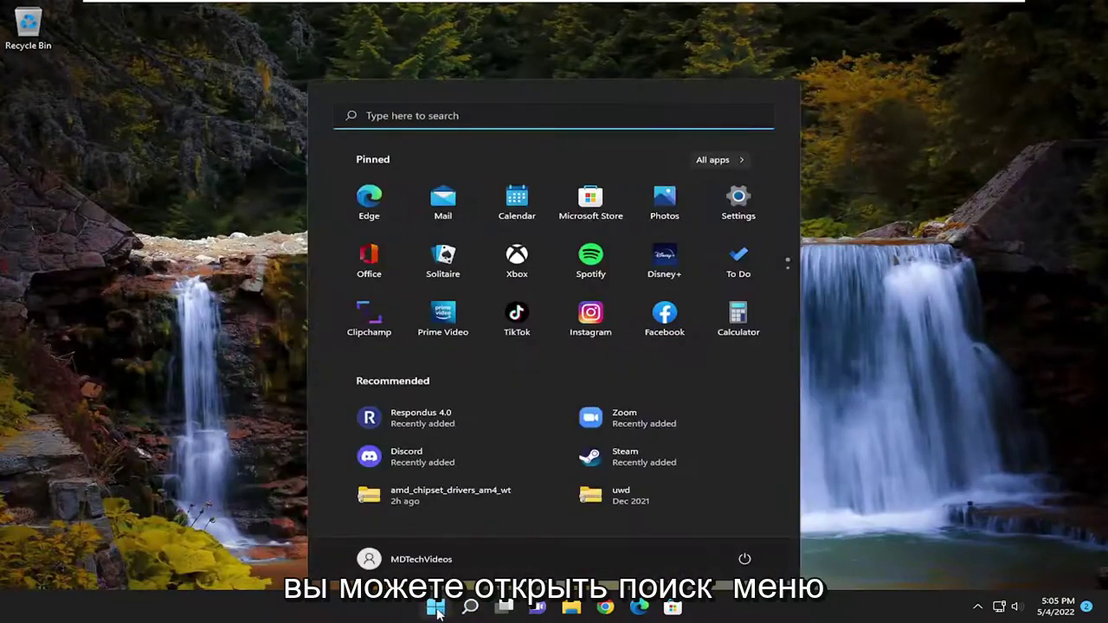
pyautogui.click(744, 559)
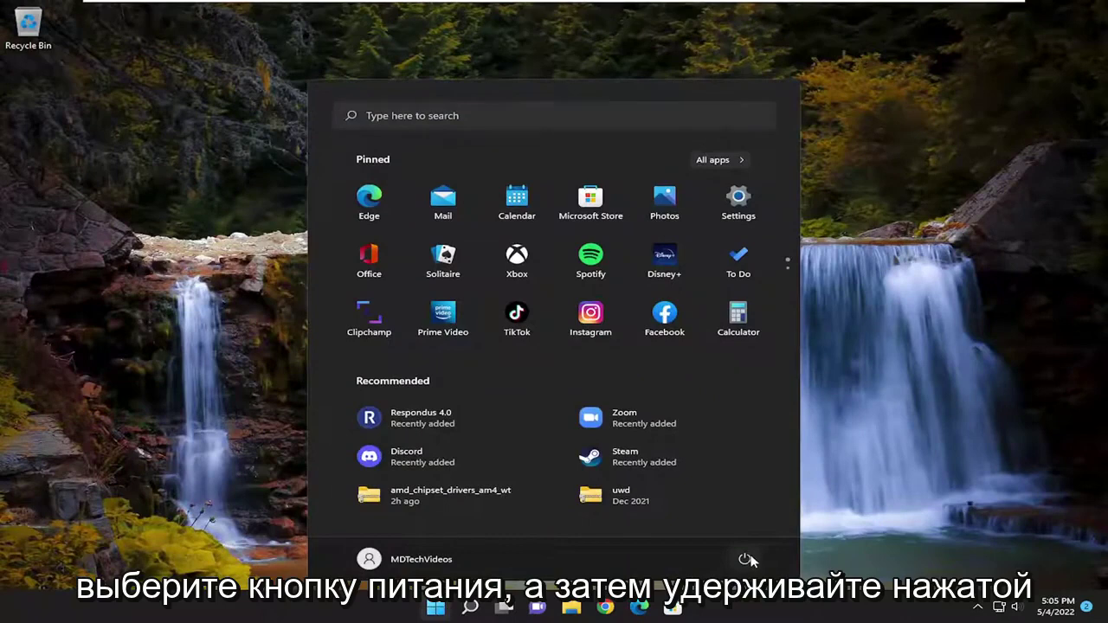
pyautogui.click(746, 558)
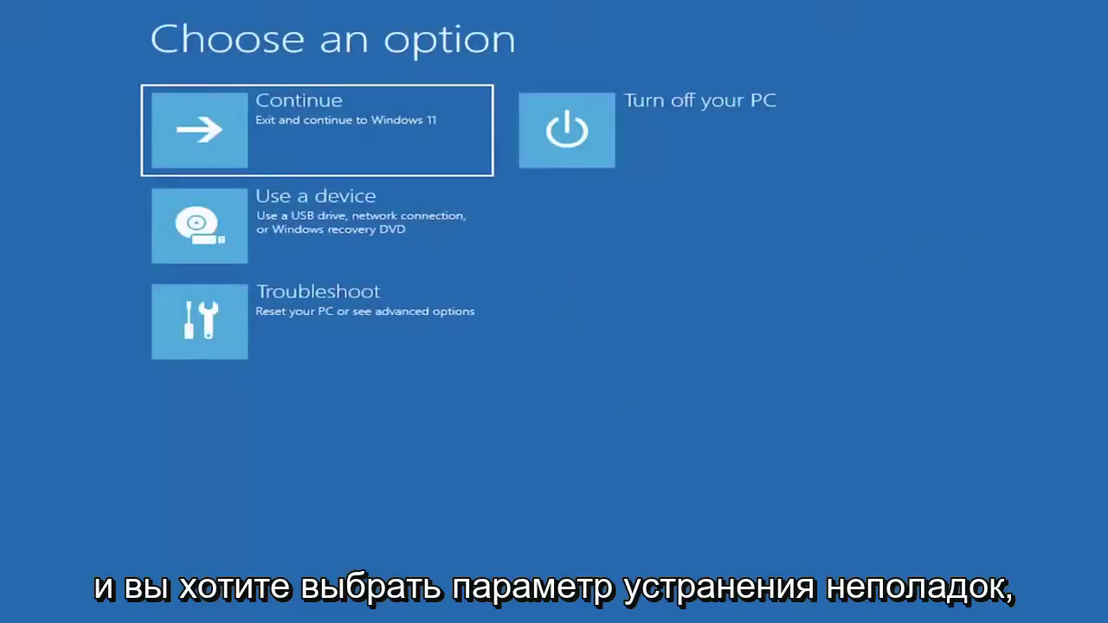
# Step: Choose Troubleshoot > Advanced options > Command Prompt in the recovery environment
pyautogui.click(360, 346)
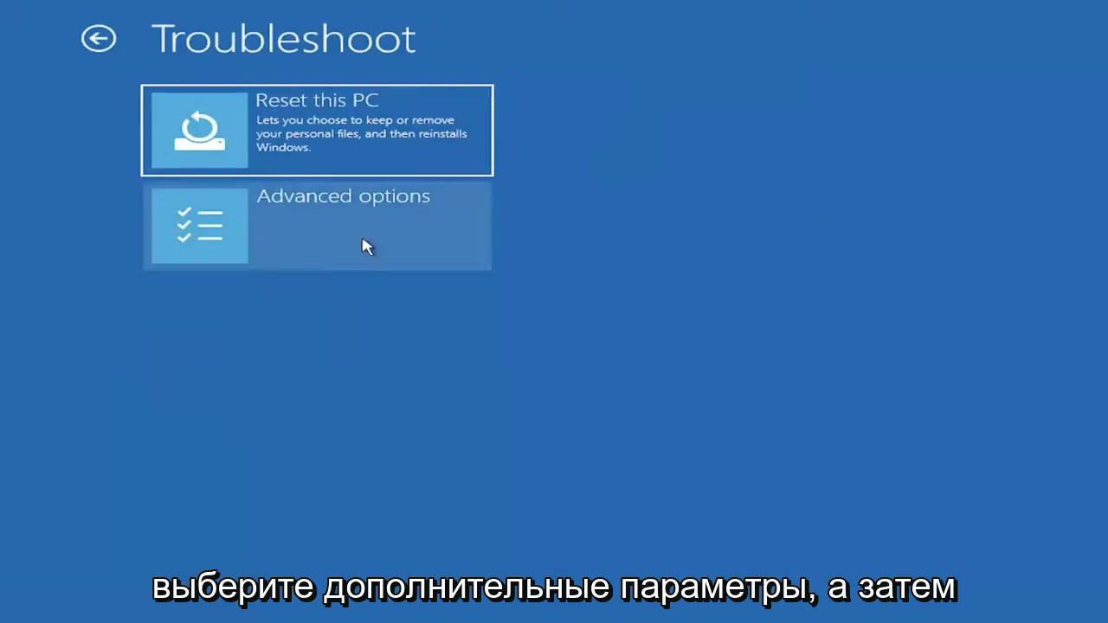
pyautogui.click(329, 235)
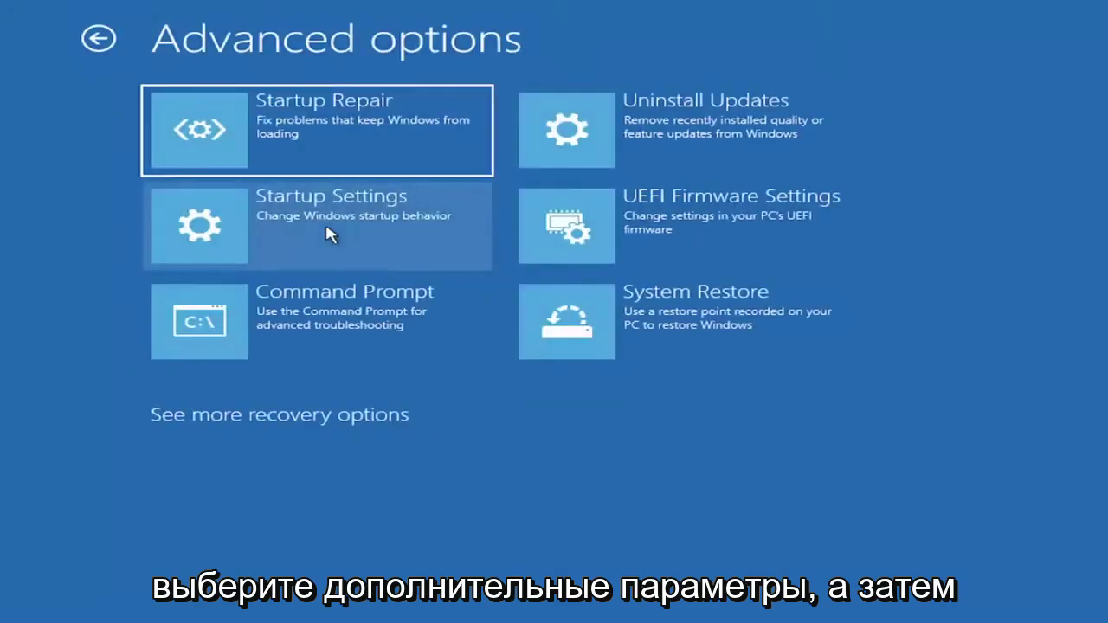
pyautogui.click(314, 326)
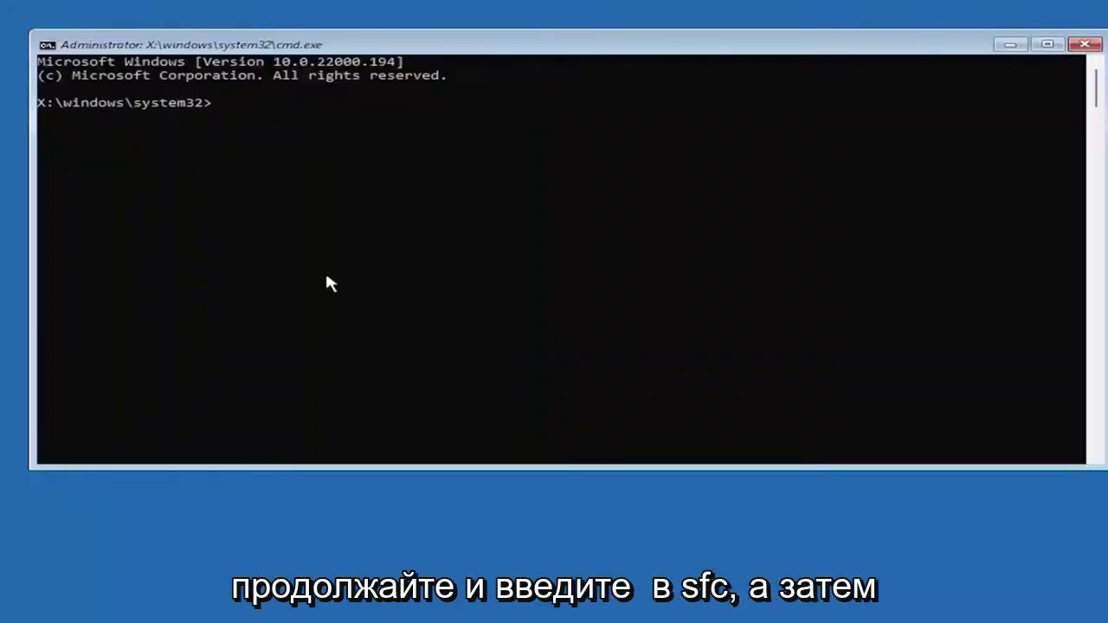
# Step: Run sfc /scannow in the recovery Command Prompt
pyautogui.write('sfc /scannow')
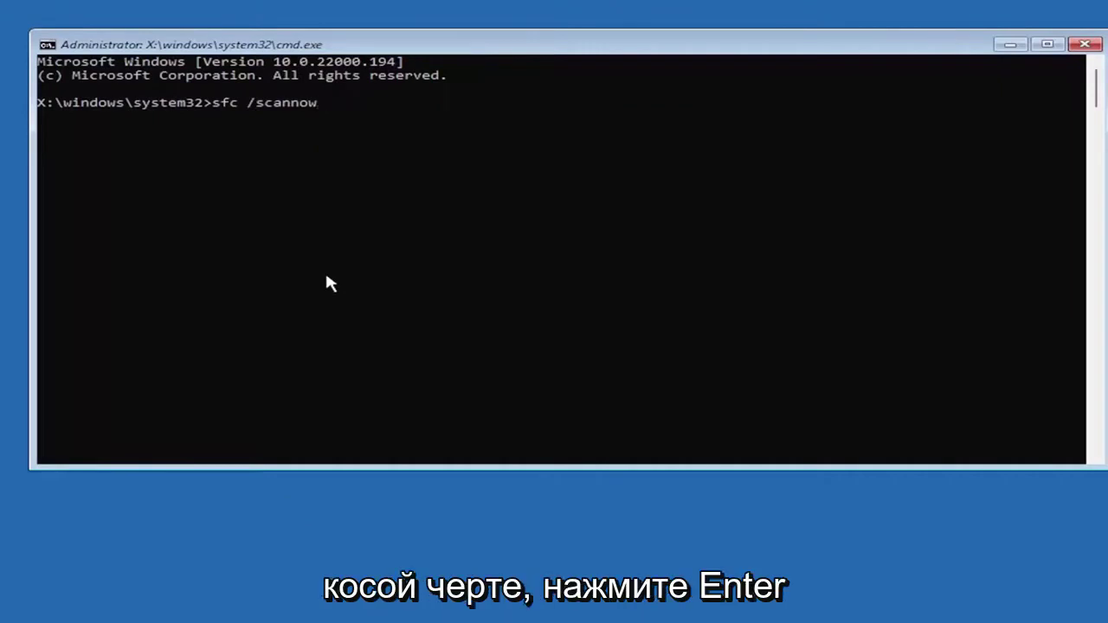
pyautogui.press('Return')
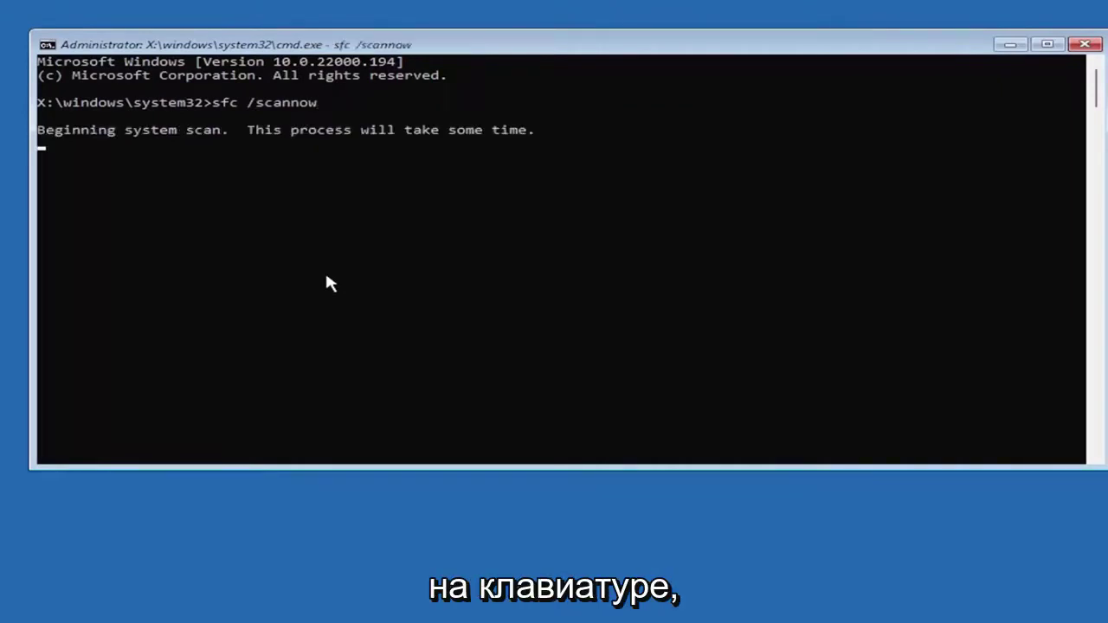